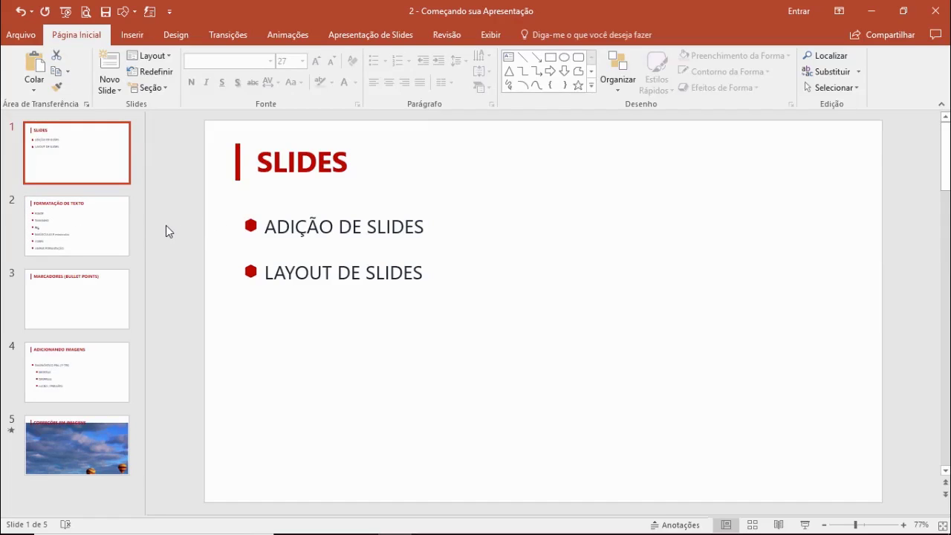
# Step: Widen the slide thumbnails pane, restore its width, and select then deselect the bullet text box
pyautogui.moveTo(146, 219); pyautogui.dragTo(403, 225)
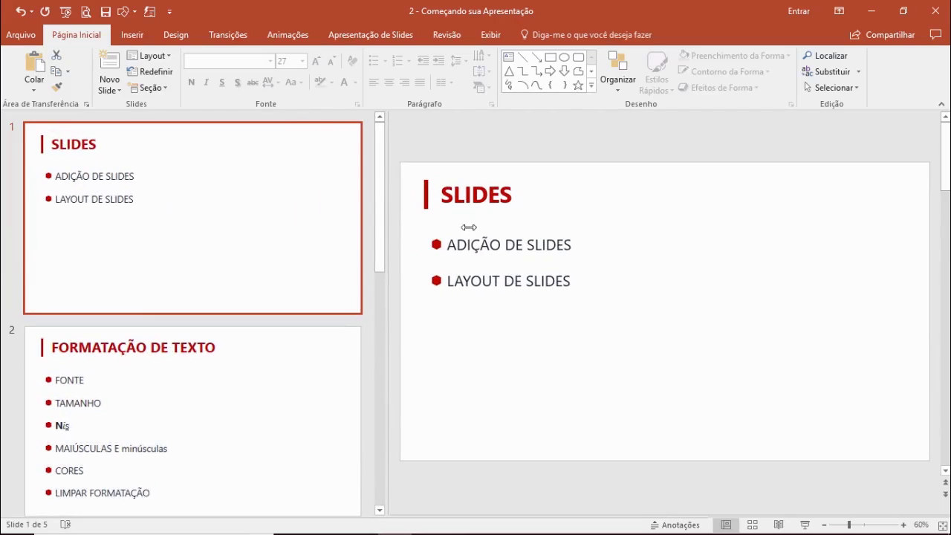
pyautogui.moveTo(496, 228); pyautogui.dragTo(130, 214)
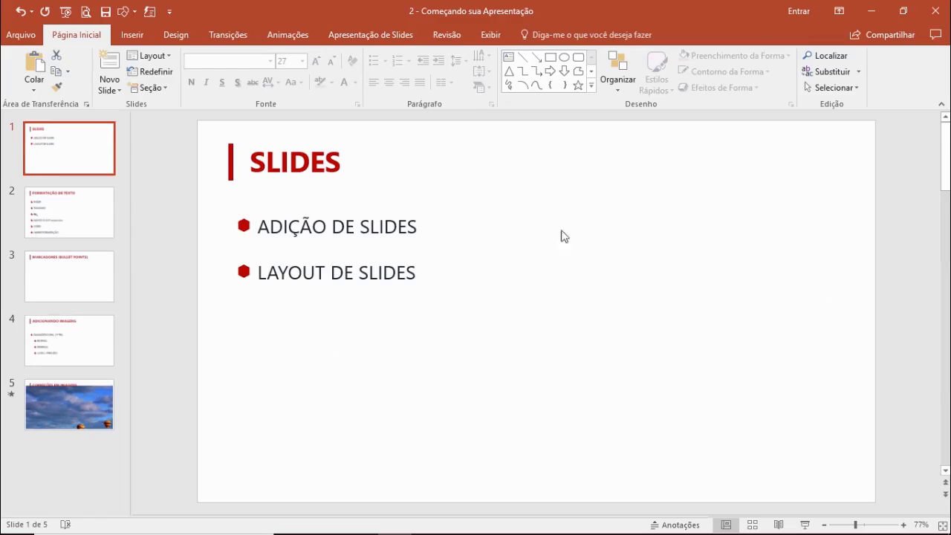
pyautogui.click(506, 231)
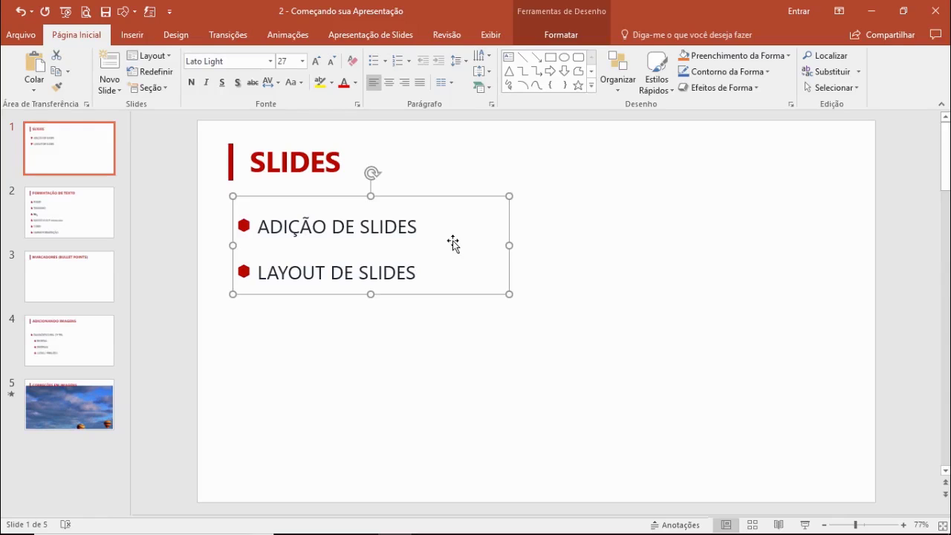
pyautogui.click(559, 247)
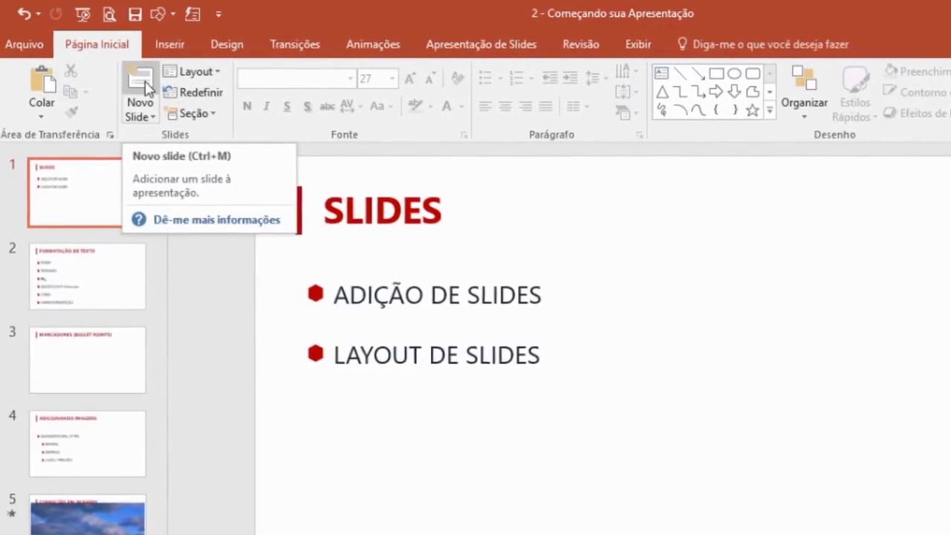
# Step: Insert a blank slide and a Título e Conteúdo slide after slide 1, making seven slides
pyautogui.click(148, 88)
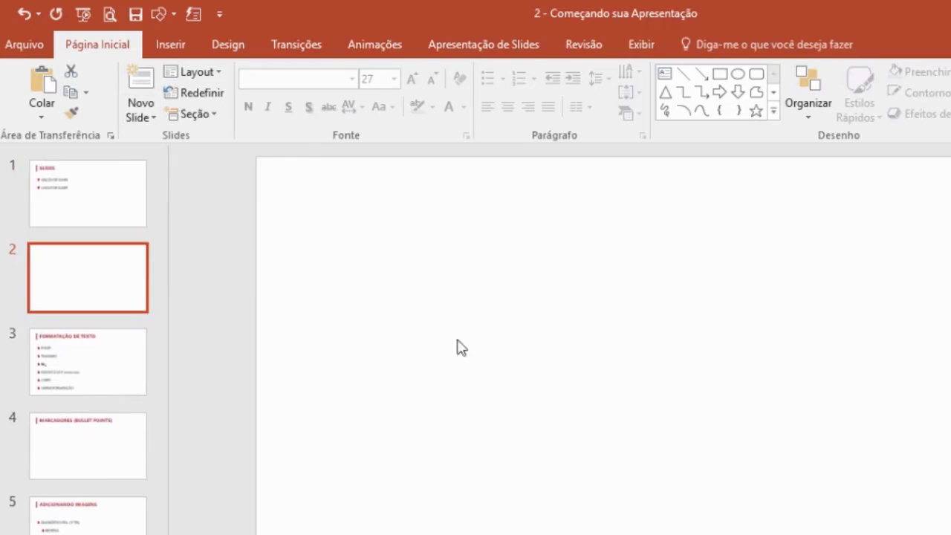
pyautogui.click(104, 192)
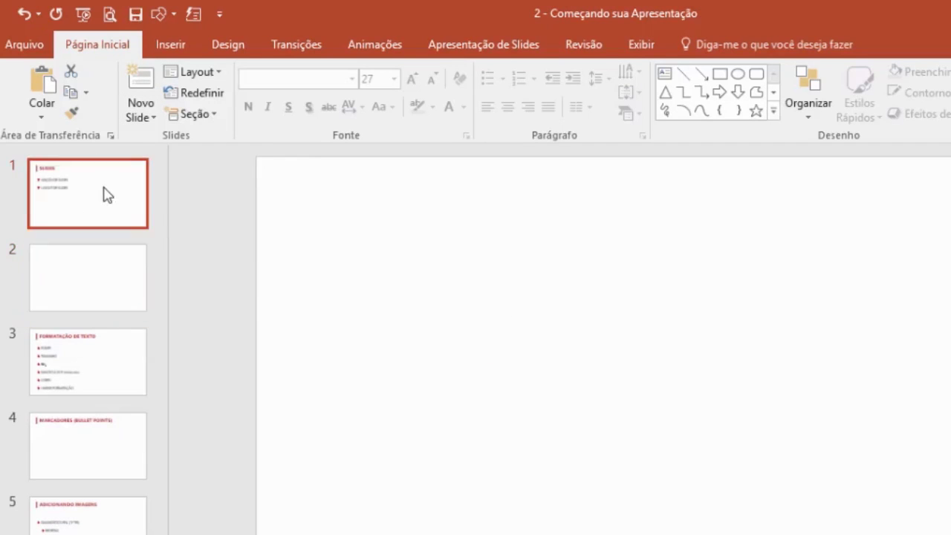
pyautogui.click(138, 119)
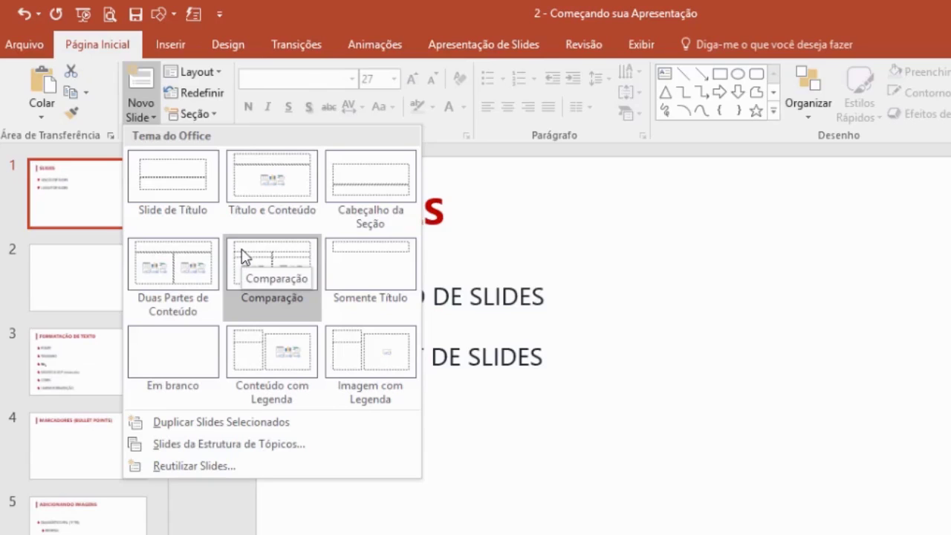
pyautogui.click(265, 198)
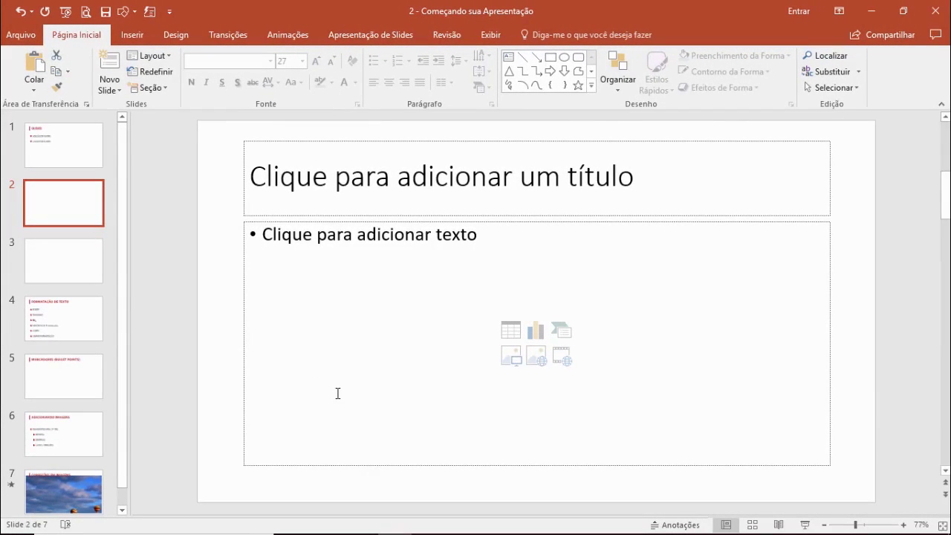
pyautogui.click(96, 276)
# Step: Type 'Título' in slide 2's title and 'Texto texto texto' as its bullet
pyautogui.click(69, 213)
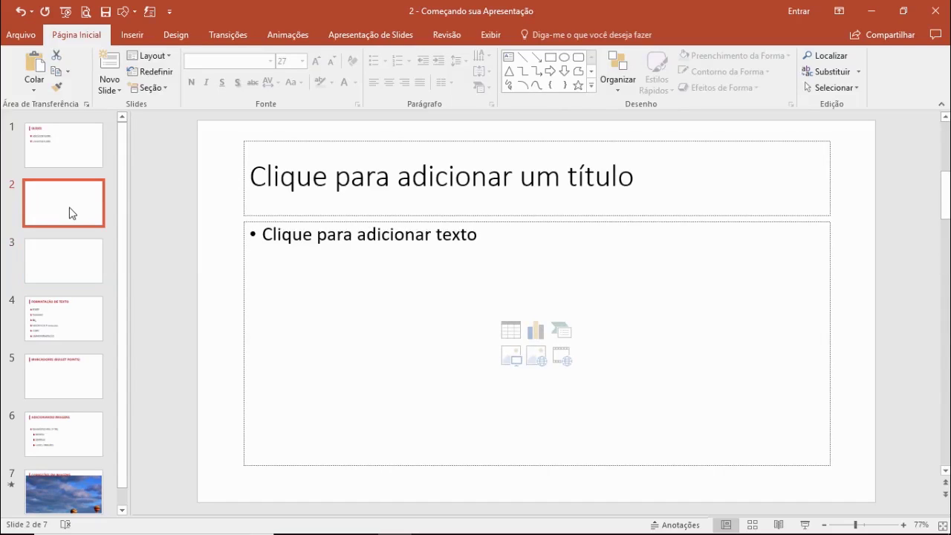
pyautogui.click(279, 202)
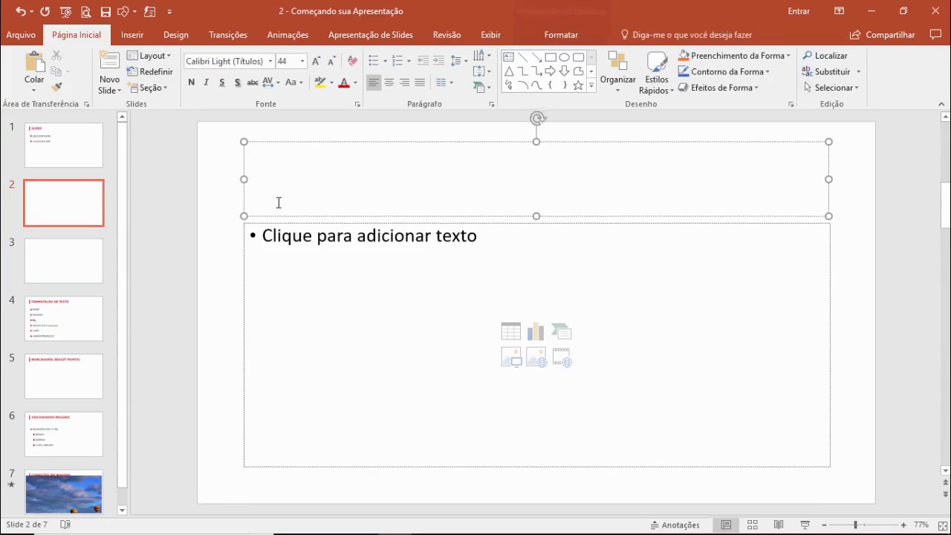
pyautogui.write('Título')
pyautogui.click(362, 257)
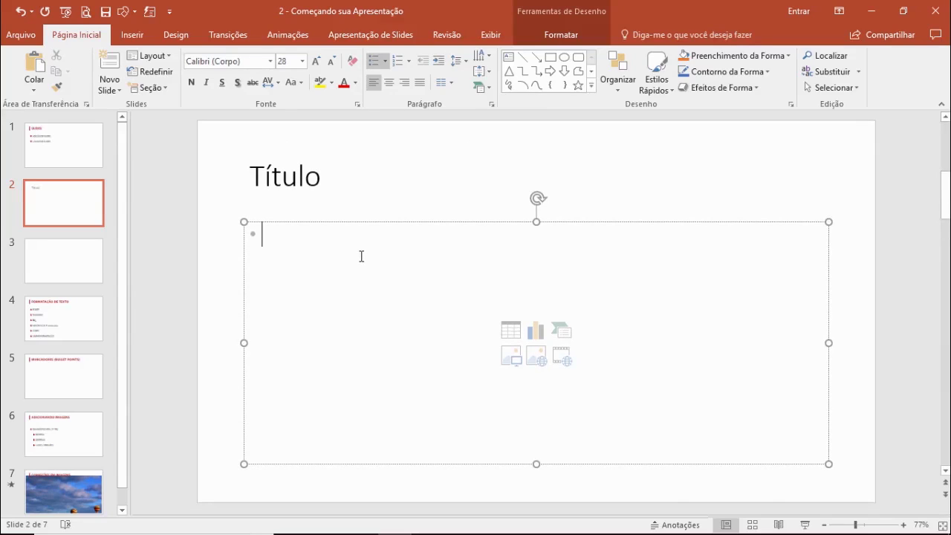
pyautogui.write('Texto')
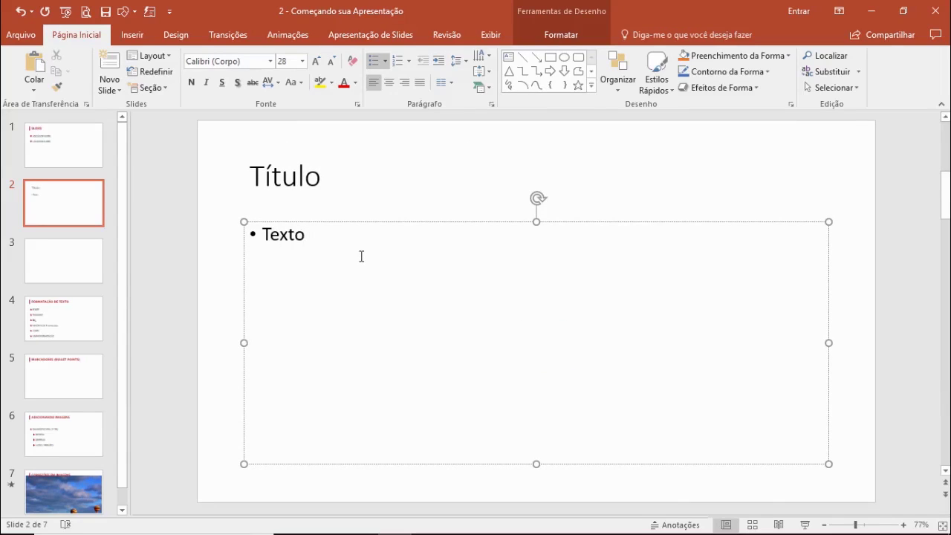
pyautogui.write(' texto texto')
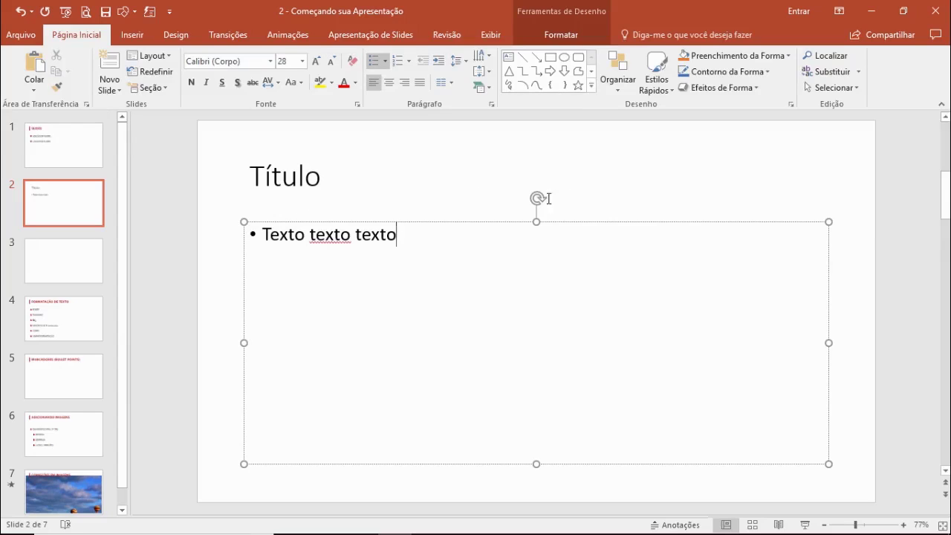
pyautogui.click(873, 220)
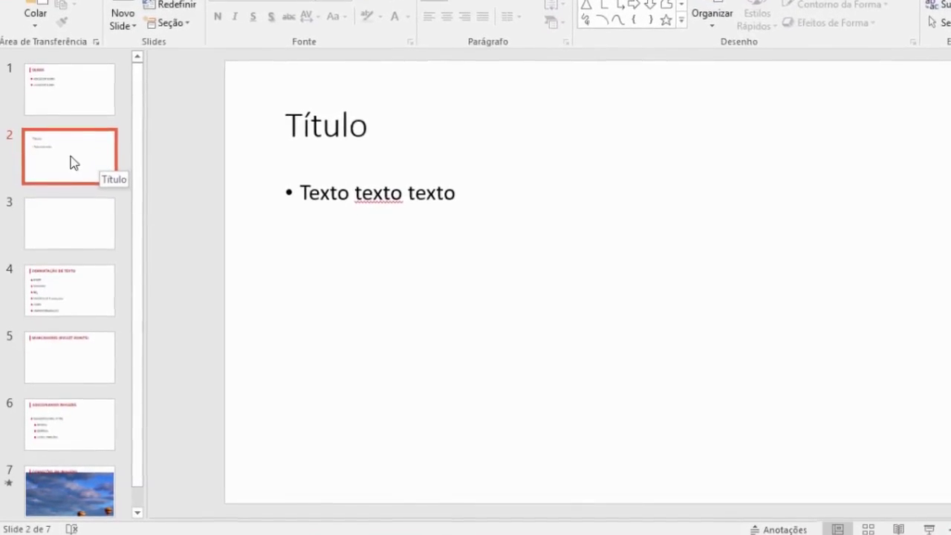
# Step: Switch slide 2 to the Duas Partes de Conteúdo layout
pyautogui.rightClick(72, 157)
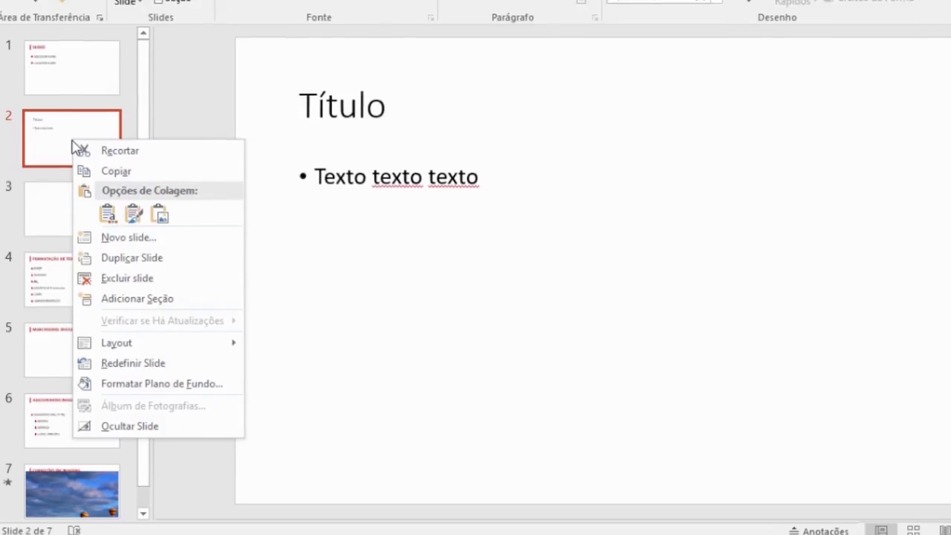
pyautogui.moveTo(172, 343)
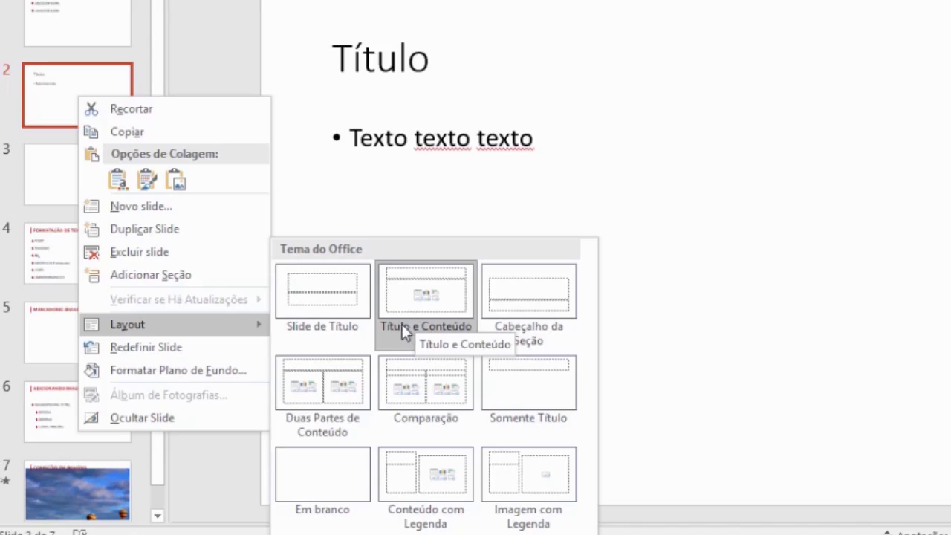
pyautogui.click(324, 396)
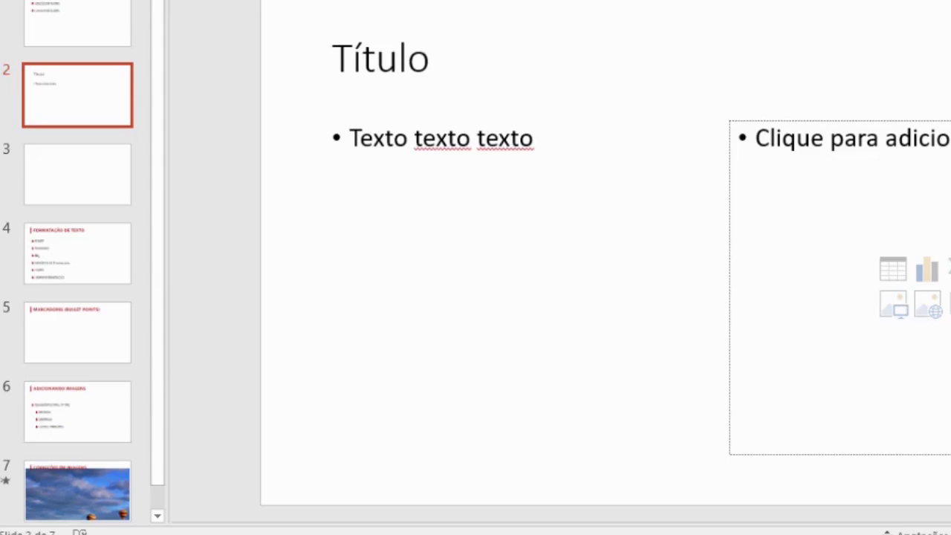
# Step: Apply the Conteúdo com Legenda layout to slide 2 and check its title, caption and bullet boxes
pyautogui.rightClick(51, 99)
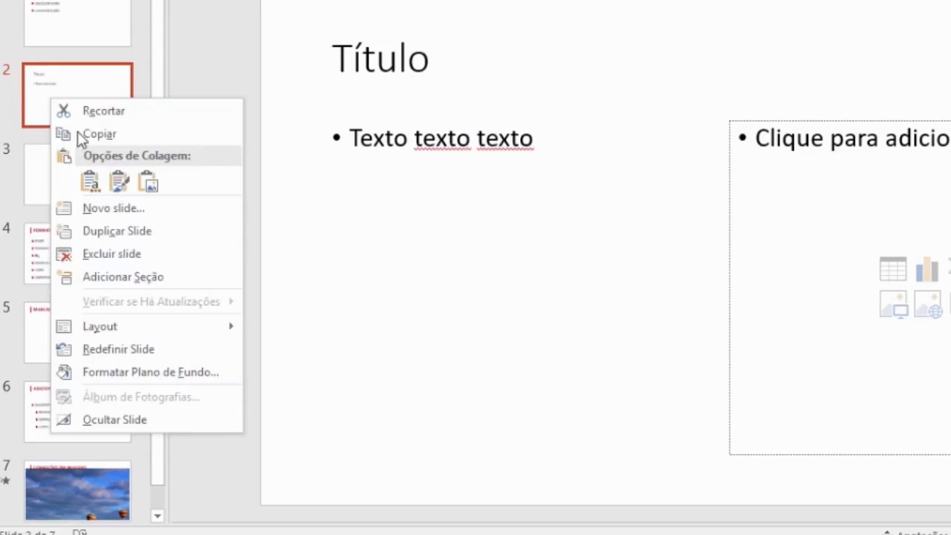
pyautogui.moveTo(141, 325)
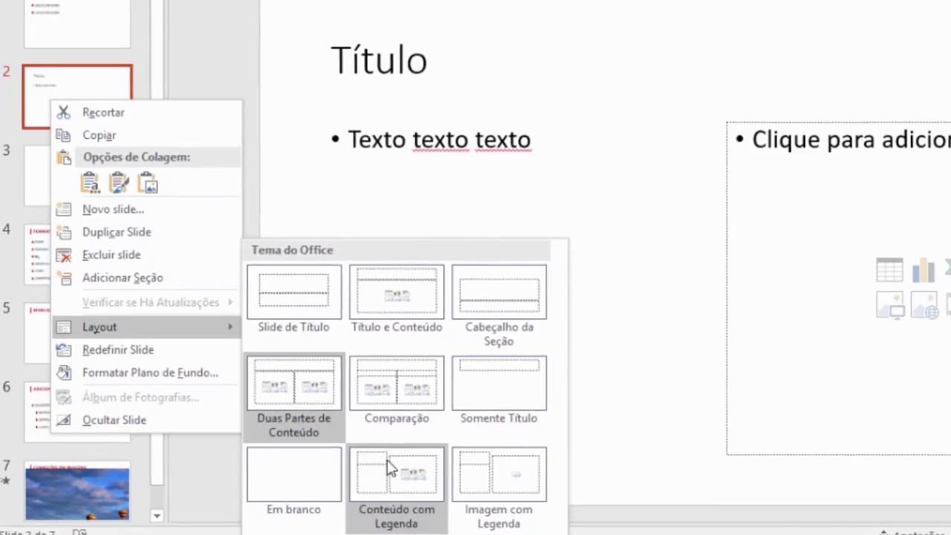
pyautogui.click(388, 470)
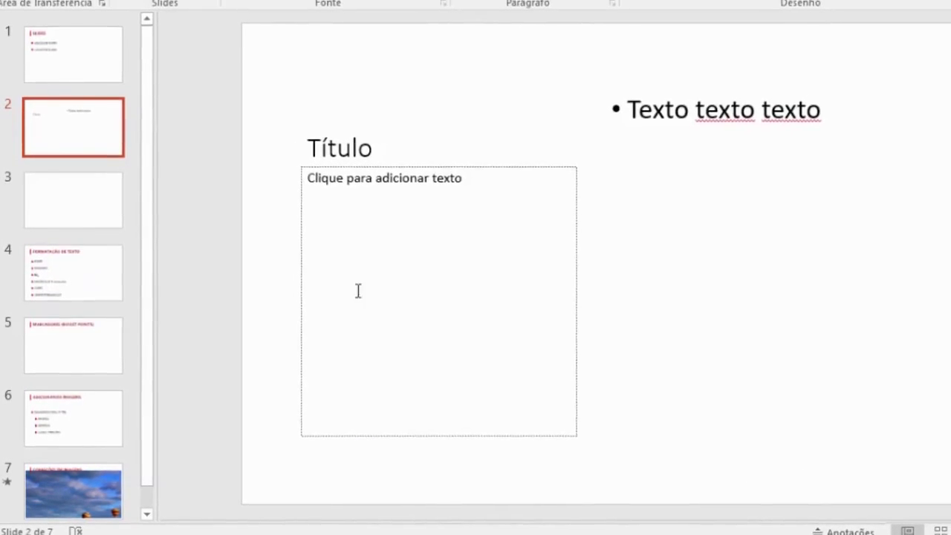
pyautogui.click(322, 152)
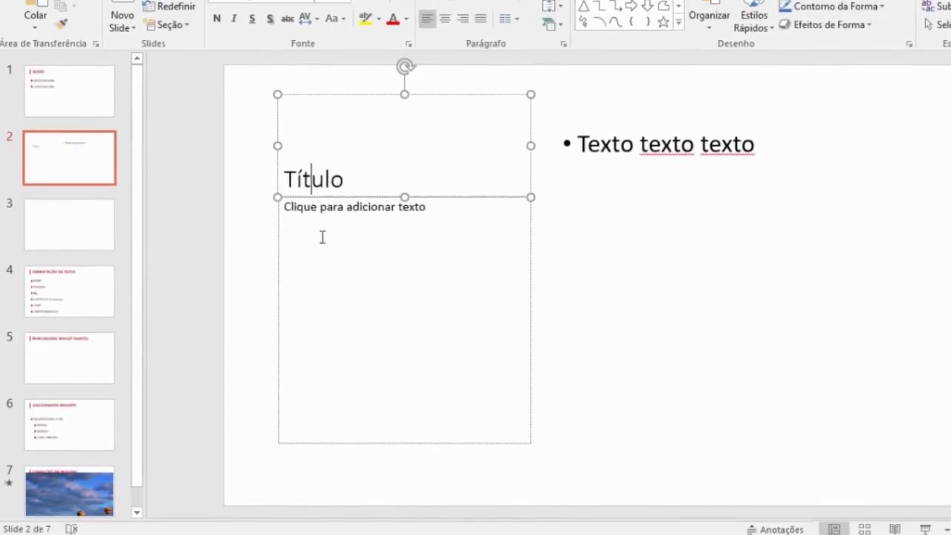
pyautogui.click(359, 301)
pyautogui.click(530, 175)
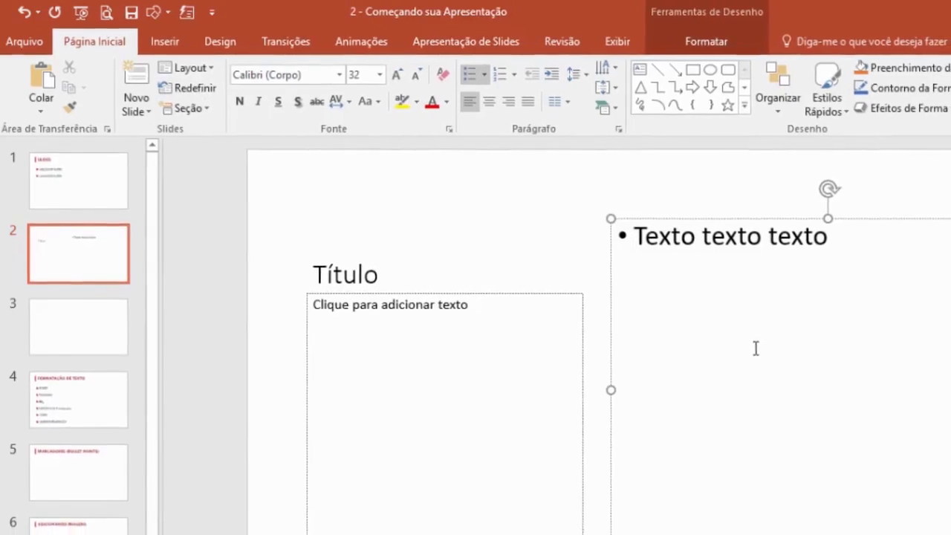
pyautogui.doubleClick(694, 233)
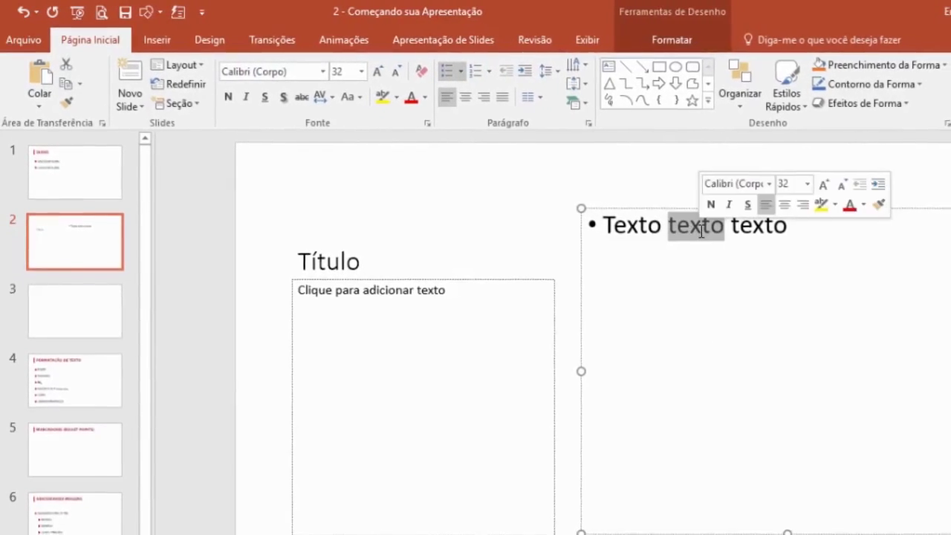
pyautogui.click(824, 202)
pyautogui.click(643, 275)
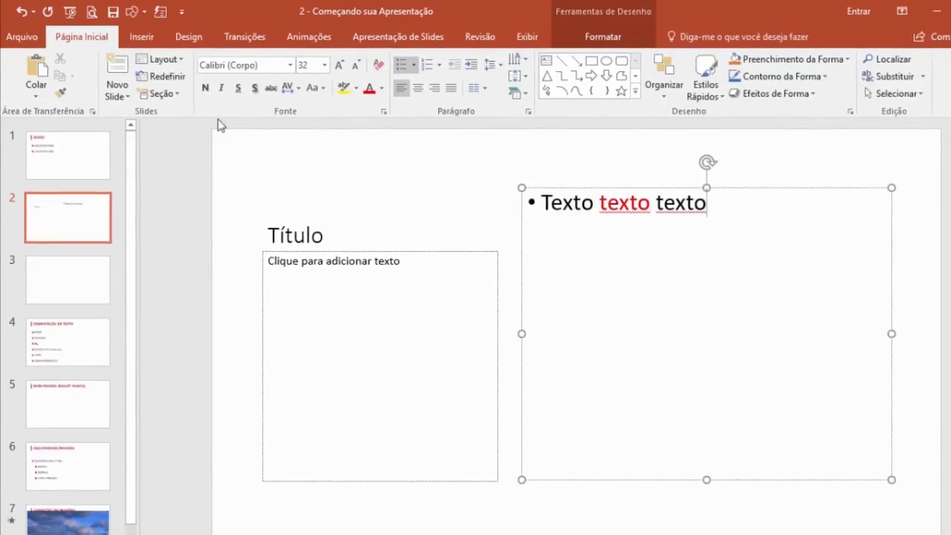
pyautogui.click(165, 75)
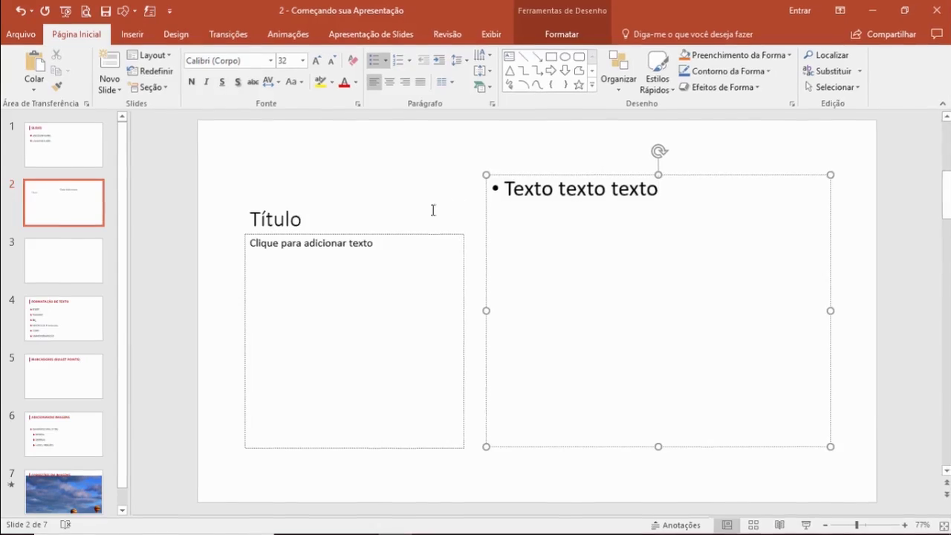
# Step: Change slide 2's layout back to Título e Conteúdo from its thumbnail's Layout menu
pyautogui.rightClick(48, 201)
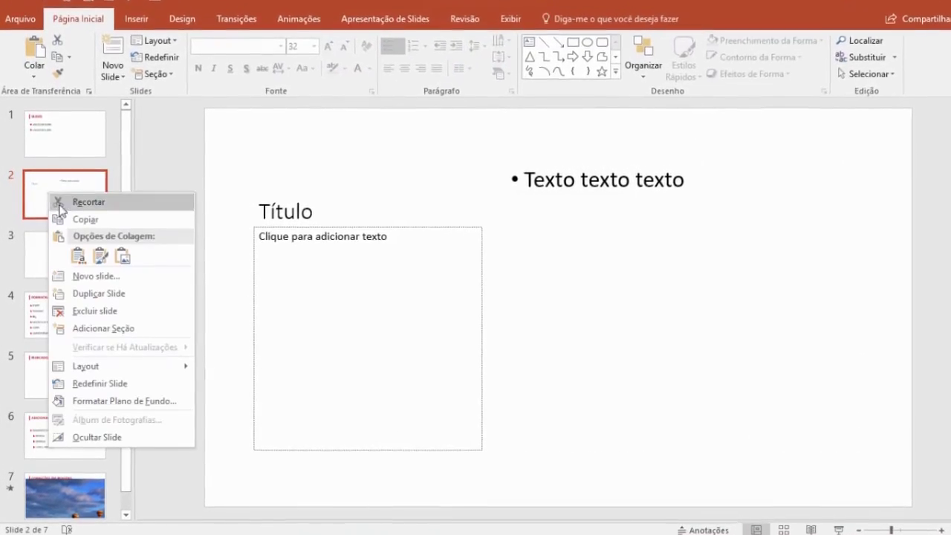
pyautogui.moveTo(107, 364)
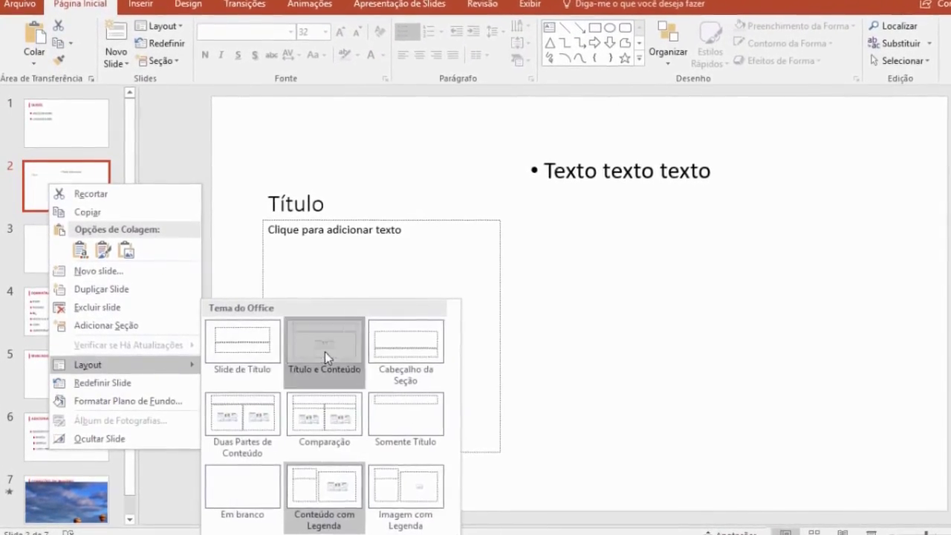
pyautogui.click(324, 351)
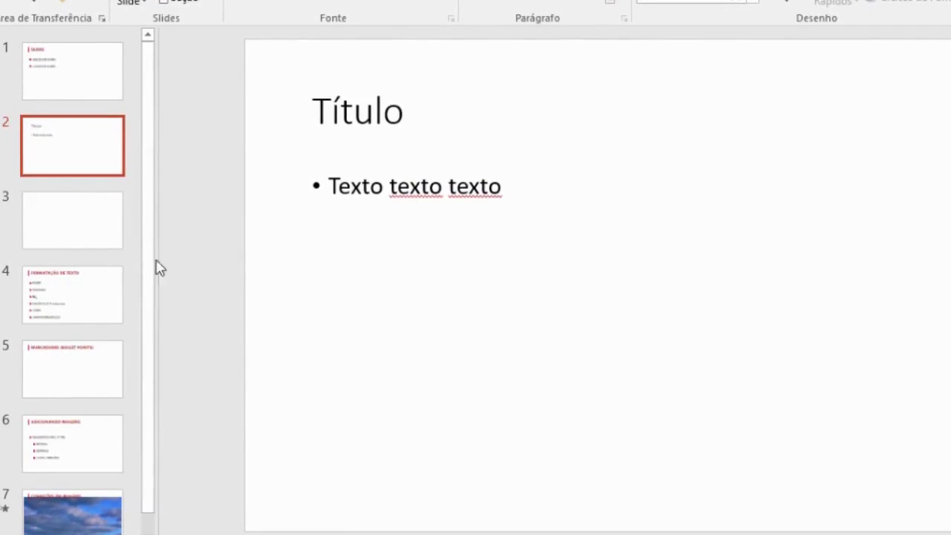
# Step: Delete the blank slide 3 with Excluir slide
pyautogui.rightClick(79, 164)
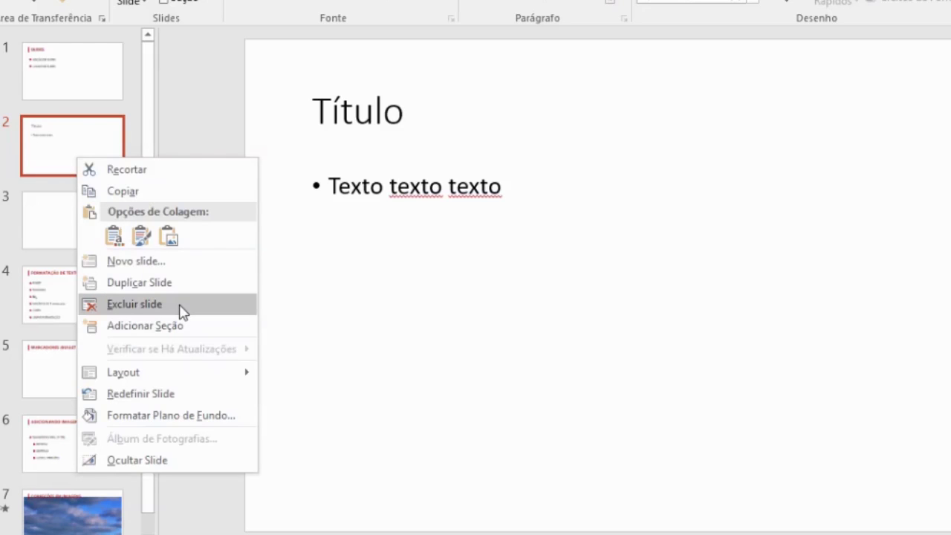
pyautogui.rightClick(66, 210)
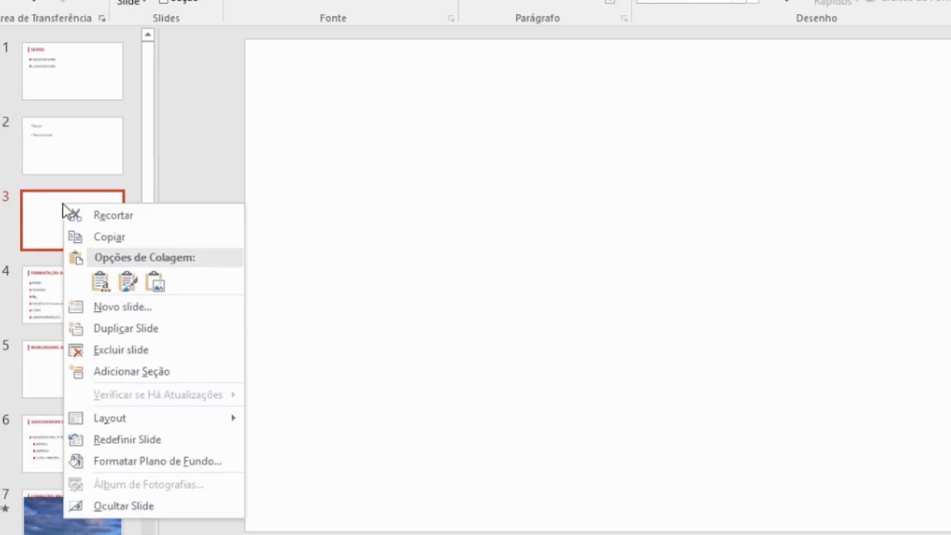
pyautogui.click(144, 354)
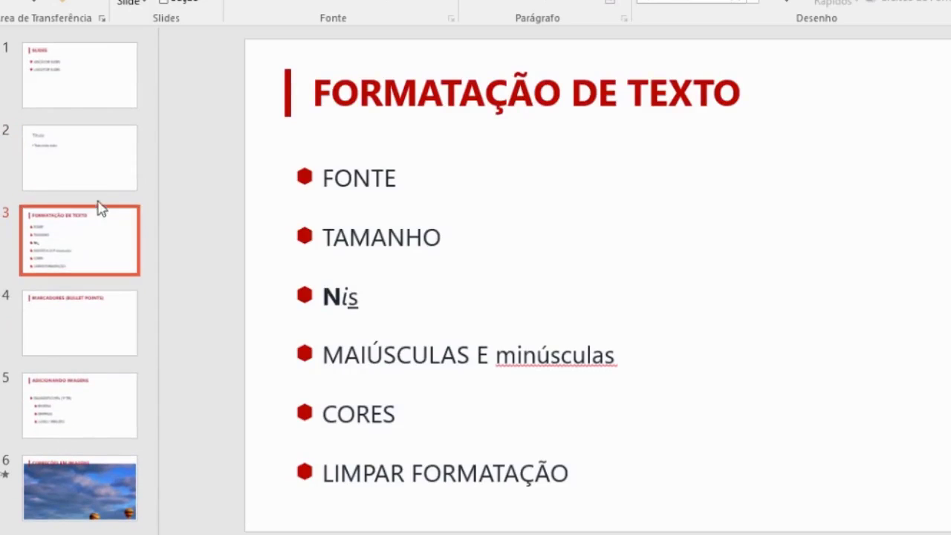
# Step: Delete the Título slide 2, then show the SLIDES title slide
pyautogui.click(100, 175)
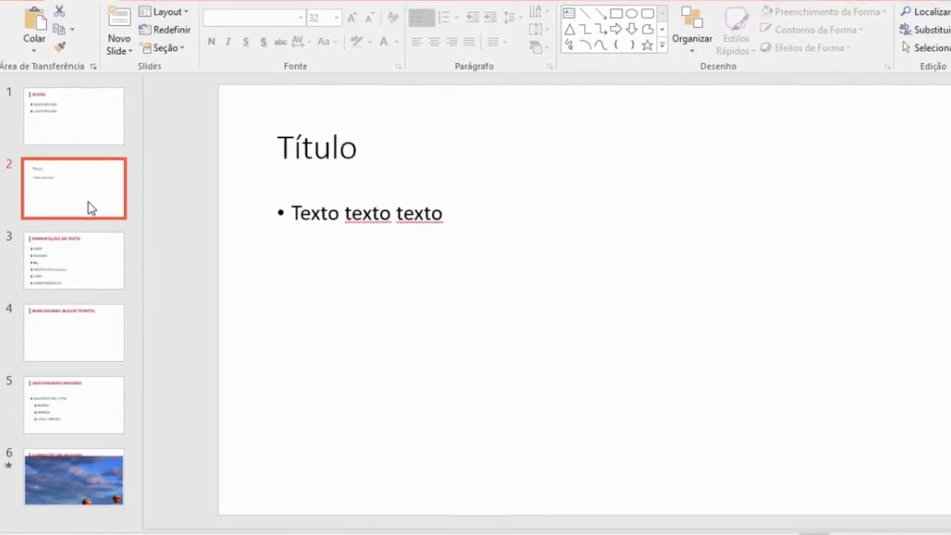
pyautogui.press('Delete')
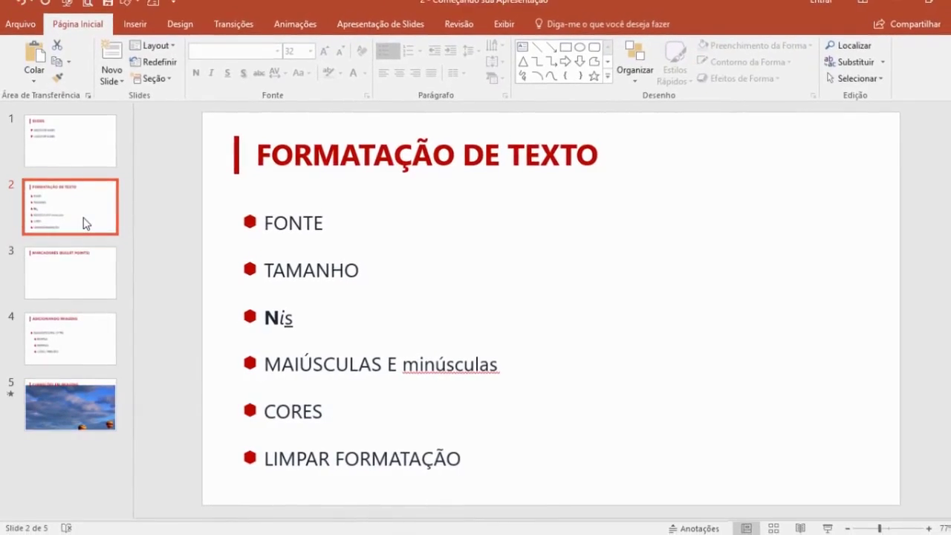
pyautogui.click(84, 160)
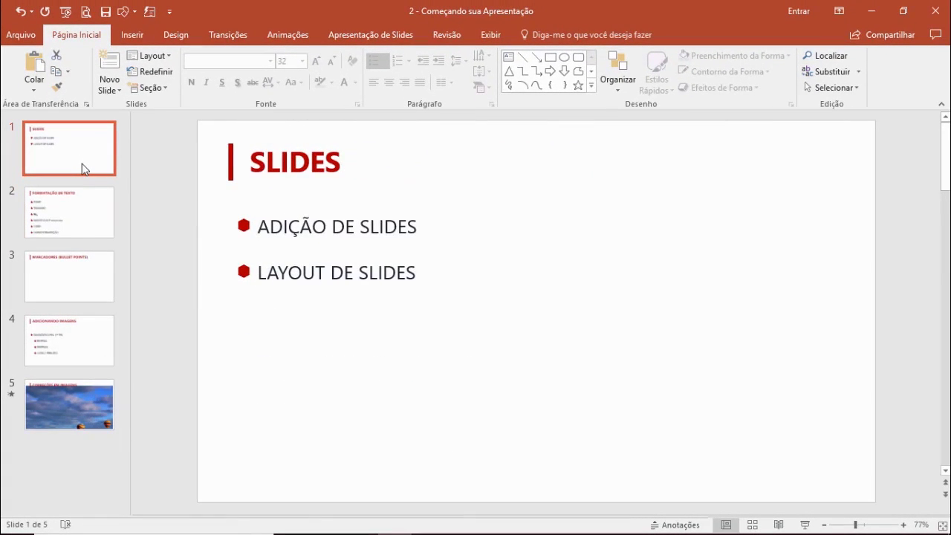